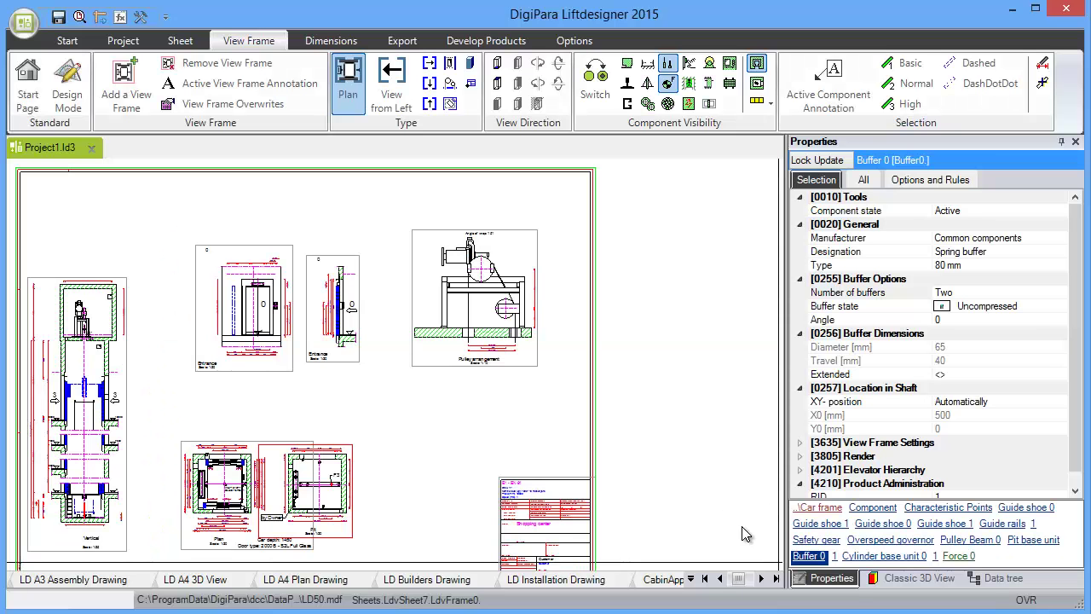
Step: Switch to the CabinApprovalDrawing[VS0] sheet
left_click(682, 580)
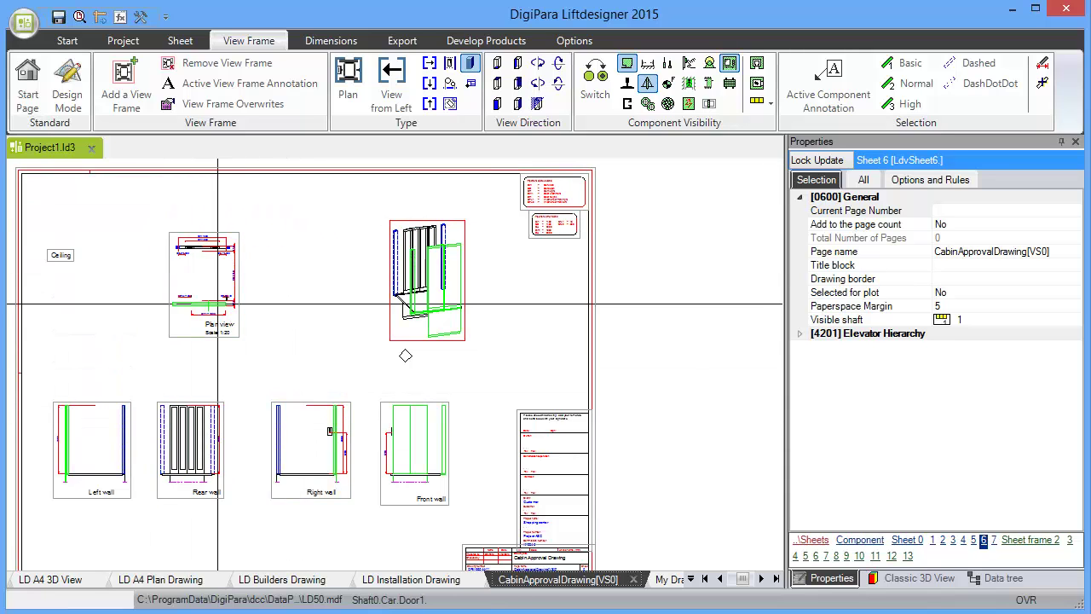
Step: In the Cabin Configurator, bring up the product catalogue for the Car Design entry
left_click(123, 42)
left_click(201, 85)
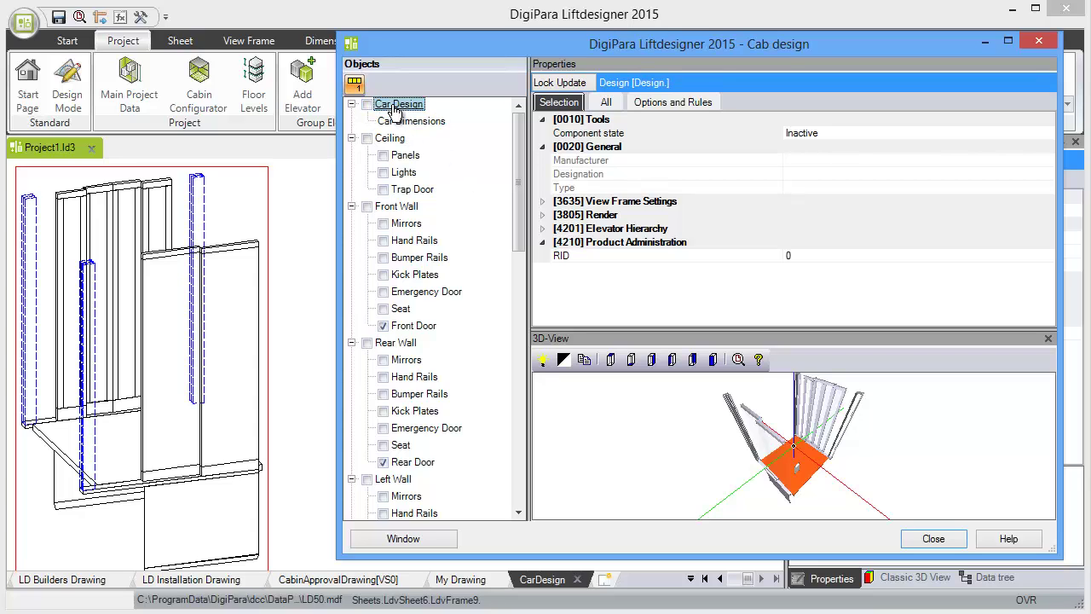
left_click(367, 106)
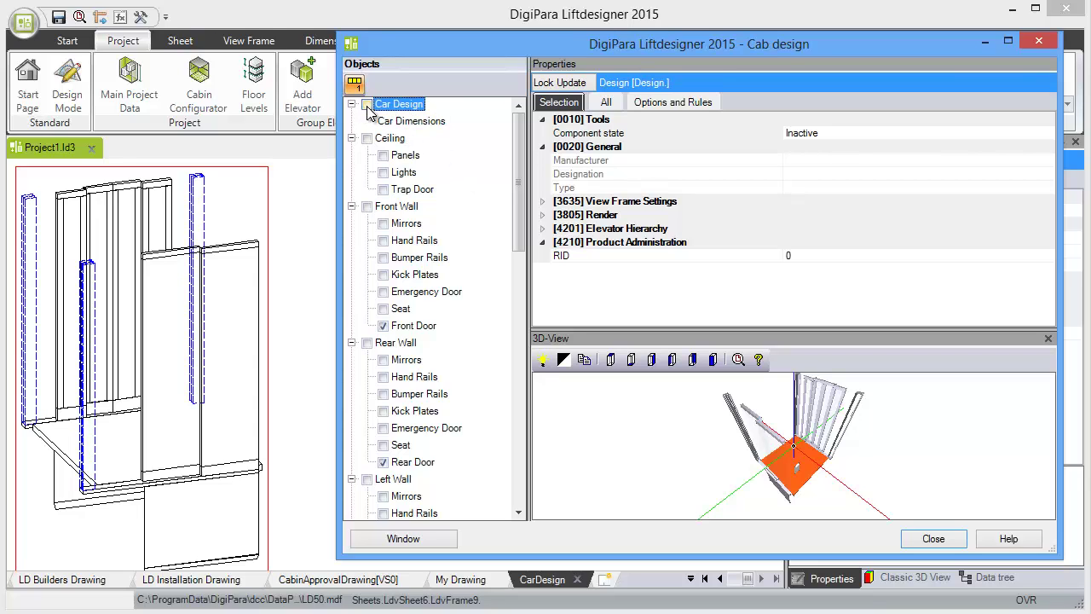
left_click(366, 106)
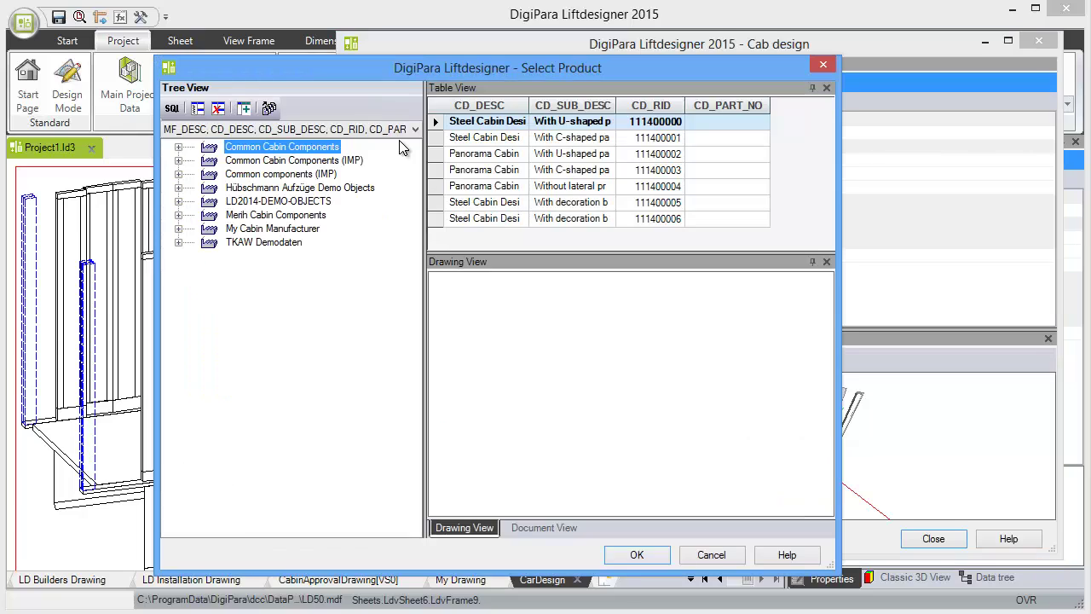
left_click_drag(439, 70, 458, 71)
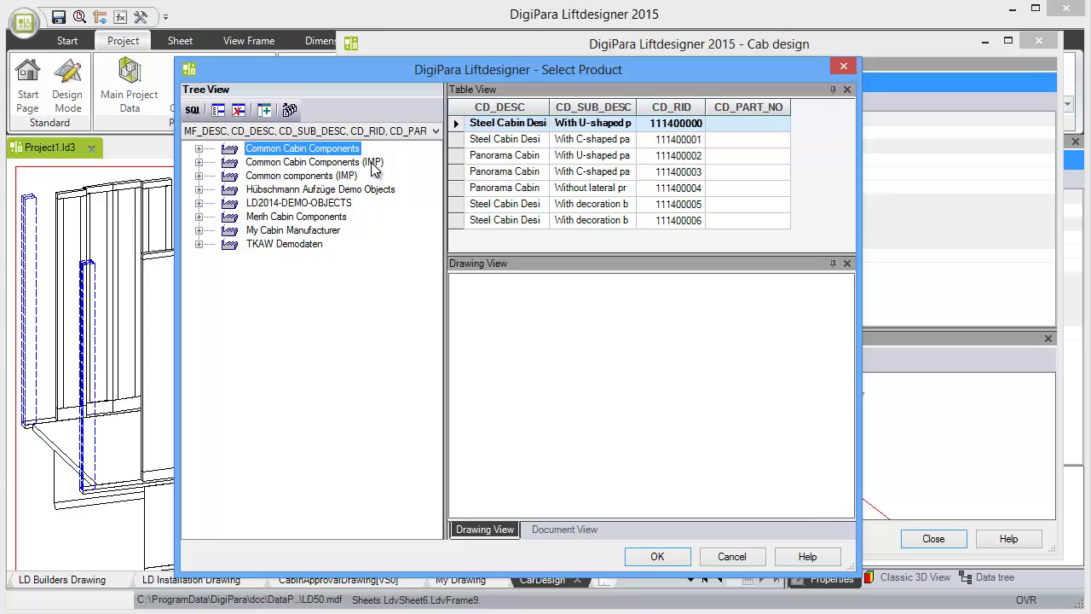
Step: Choose Common Cabin Components > Panorama Cabin Design, variant With U-shaped panels
left_click(307, 155)
left_click(199, 151)
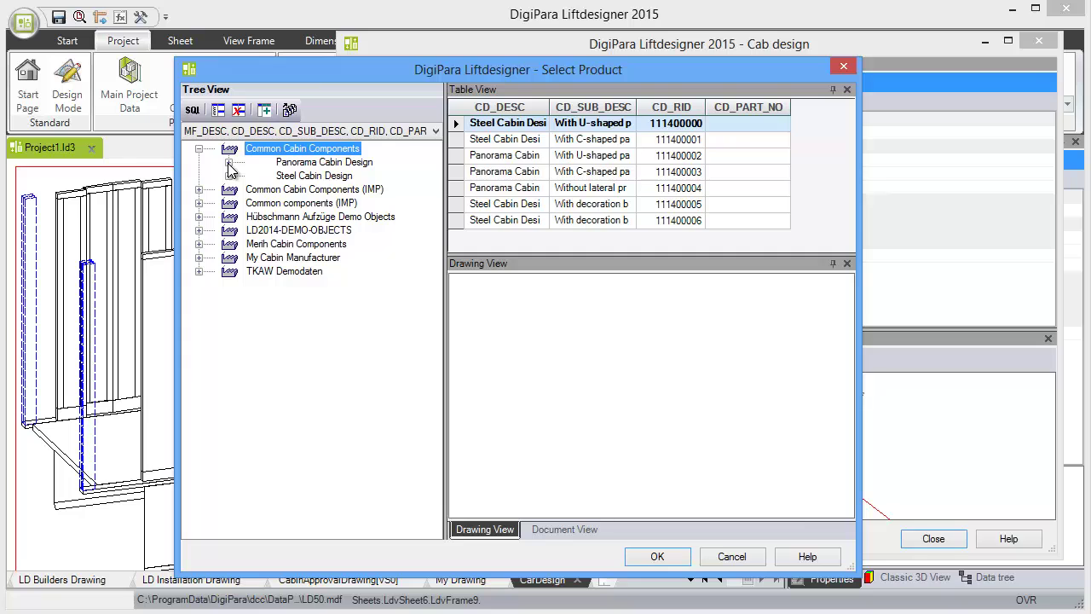
left_click(229, 163)
left_click(326, 164)
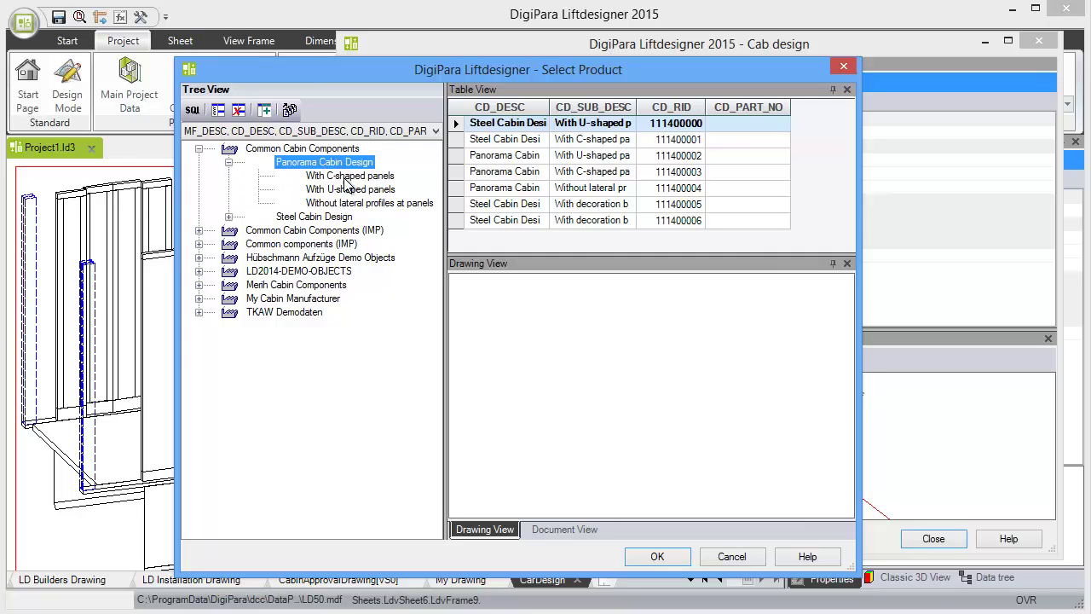
left_click(350, 189)
left_click(663, 557)
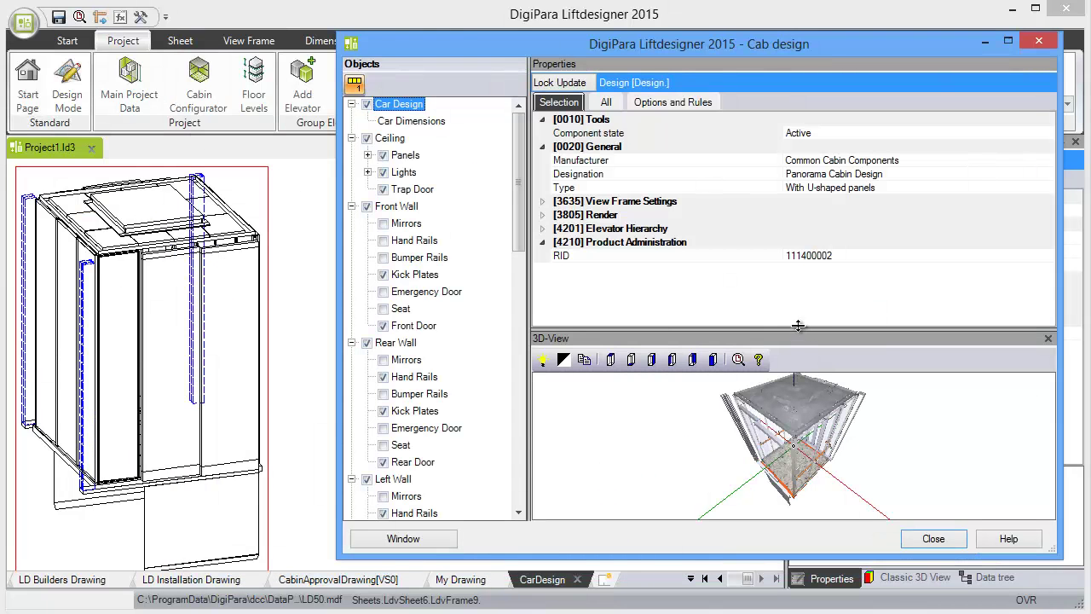
Step: Enlarge and orbit the 3D cab preview, then select the right wall's COP 1
left_click_drag(798, 325, 798, 253)
mouse_move(810, 405)
left_mouse_down()
mouse_move(811, 342)
mouse_move(938, 366)
left_mouse_up()
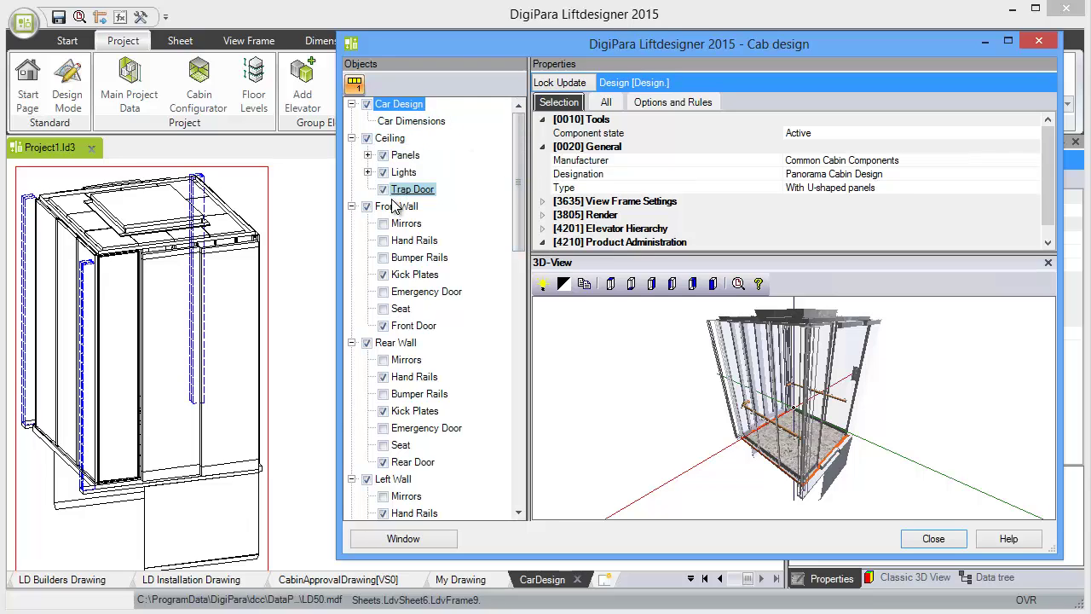
left_click_drag(520, 182, 524, 240)
left_click(396, 291)
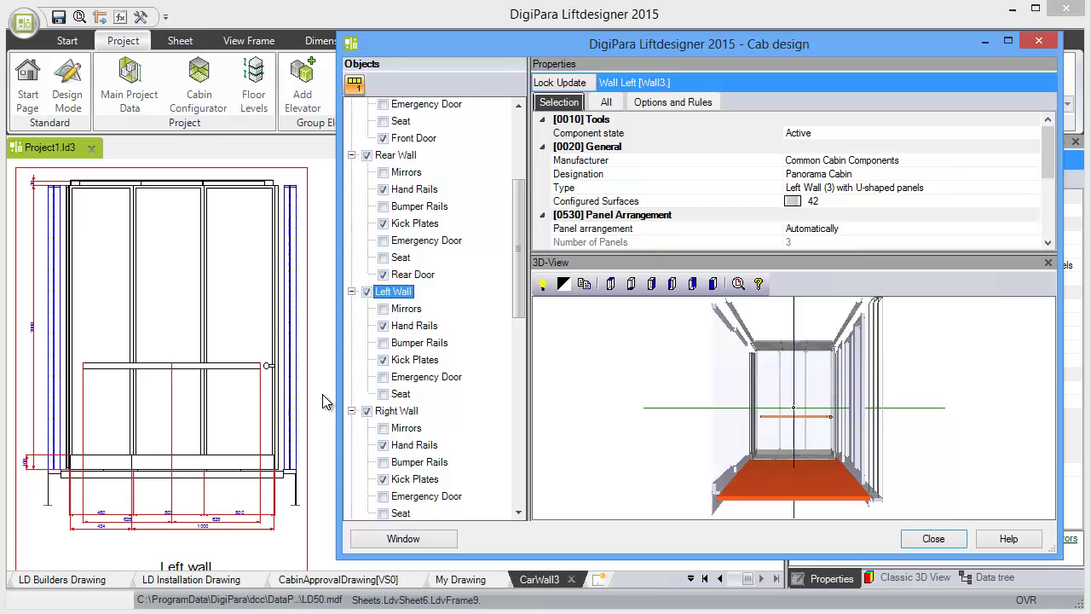
left_click_drag(743, 422, 801, 436)
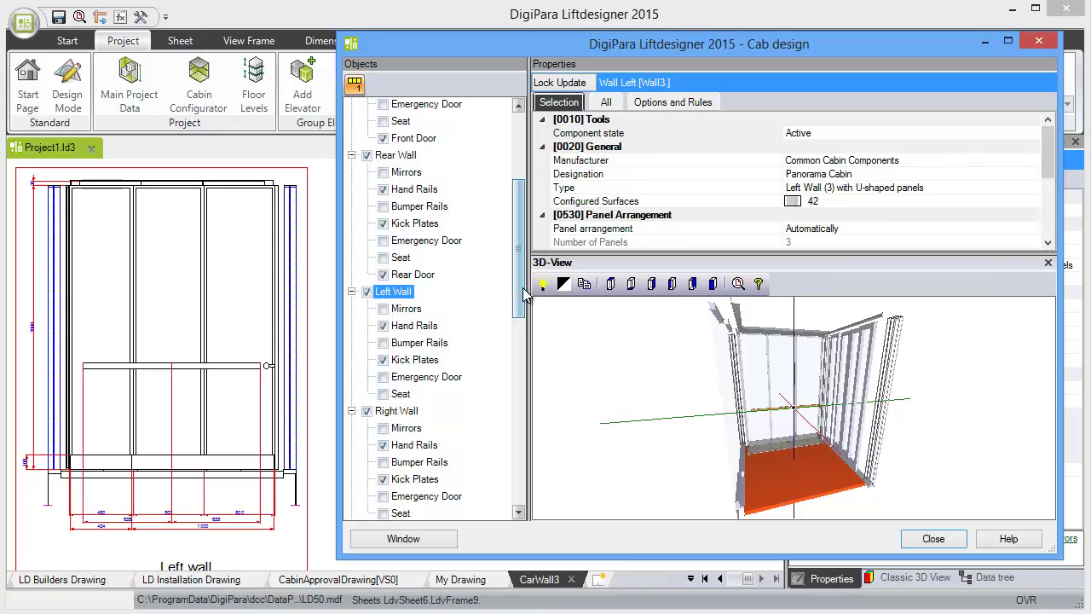
left_click_drag(520, 304, 521, 337)
left_click(396, 292)
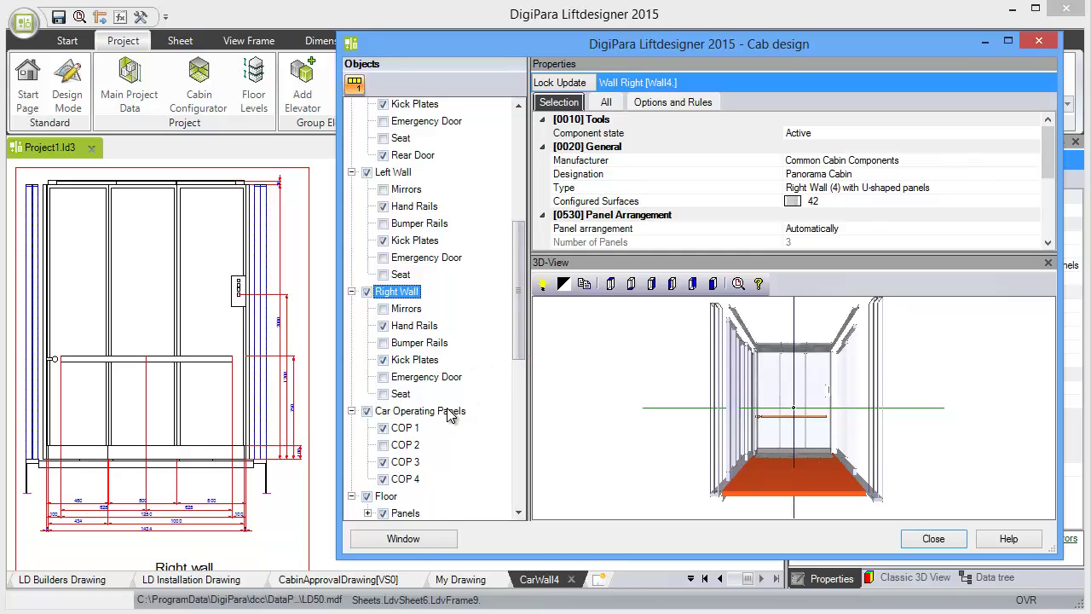
left_click(404, 428)
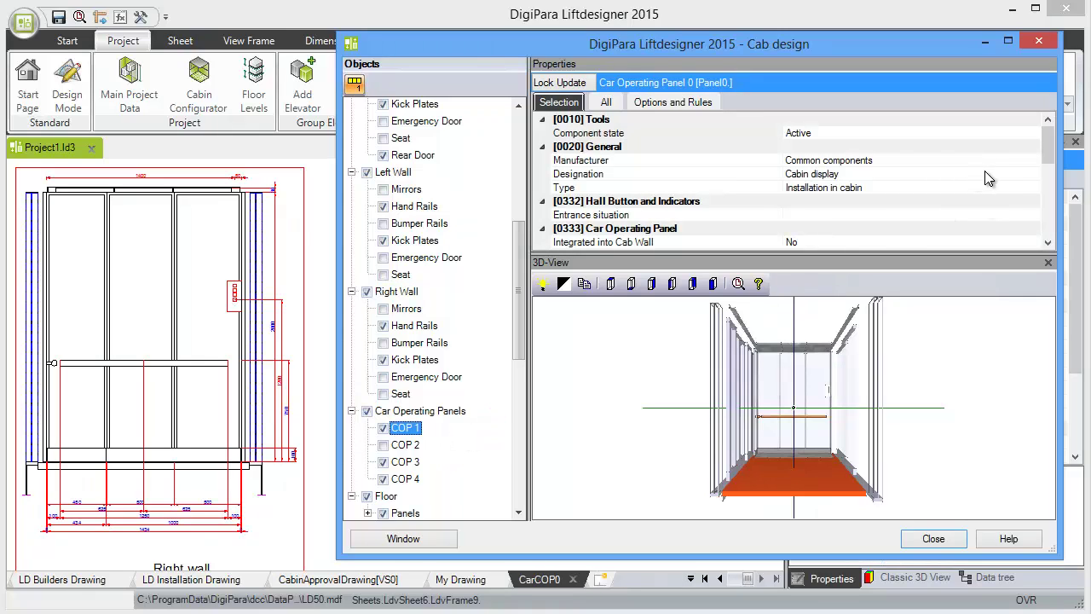
Step: Change COP 1's designation to the Cabin Display with full cabin height panel
left_click(1012, 175)
left_click(1033, 177)
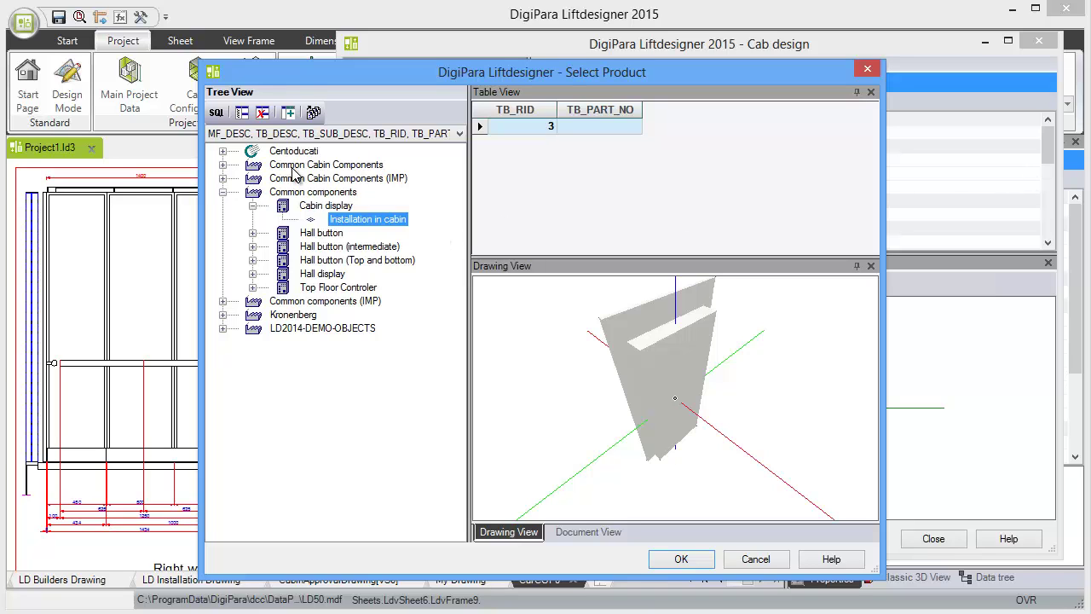
left_click(223, 164)
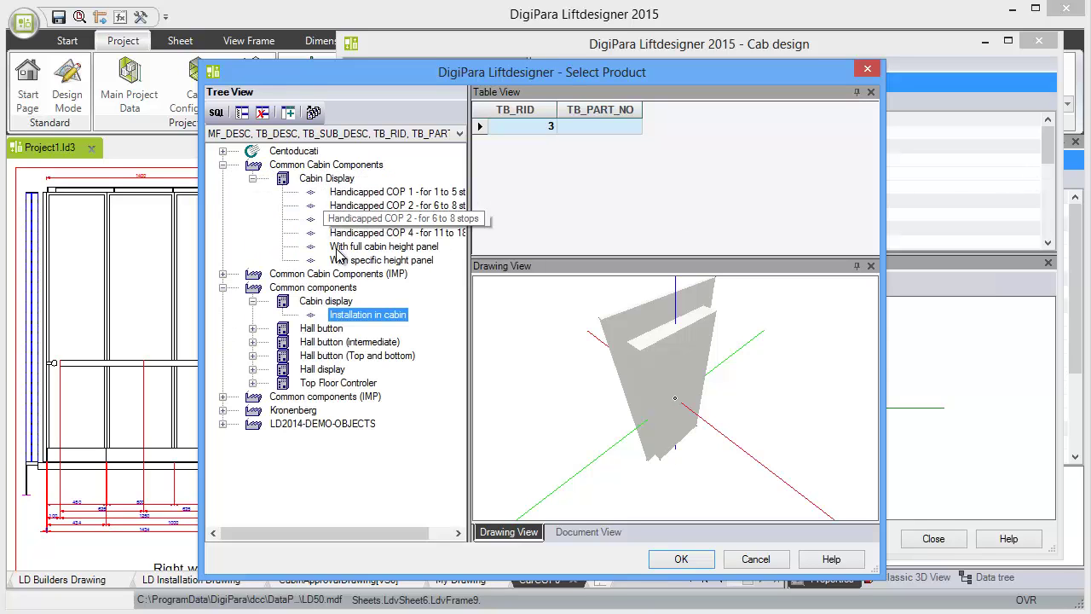
left_click(364, 247)
left_click(367, 315)
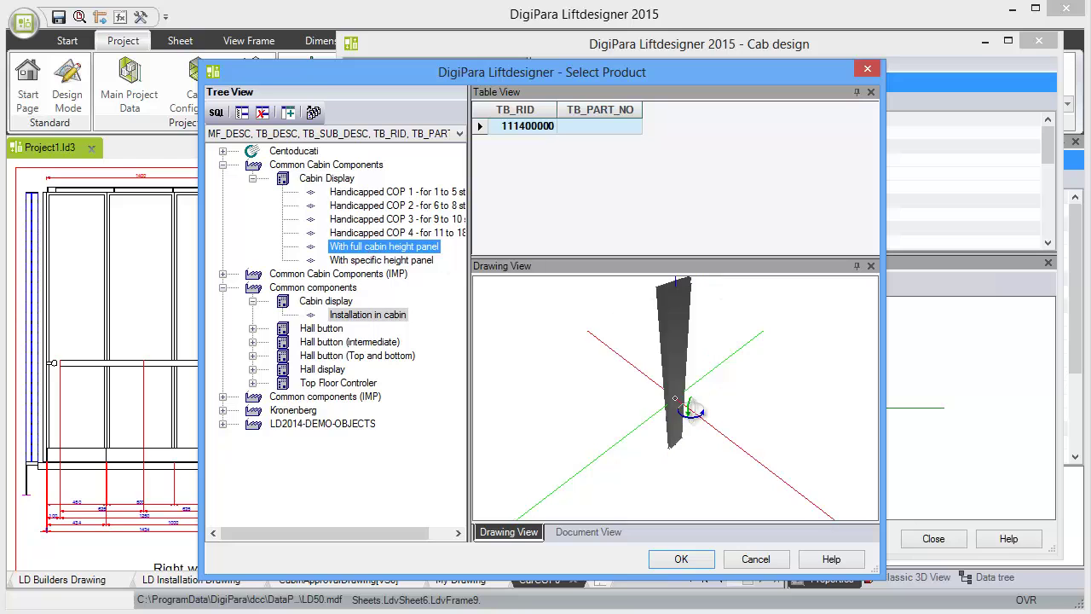
left_click_drag(694, 407, 784, 438)
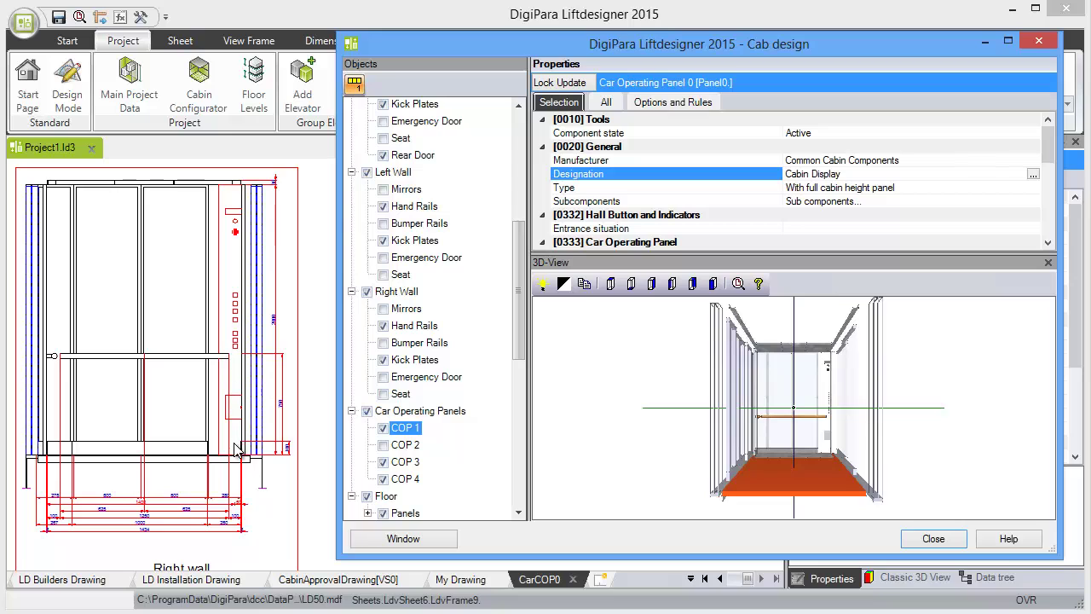
Step: Set the operating panel's X0 position to 700 mm
left_click_drag(1048, 160, 1047, 226)
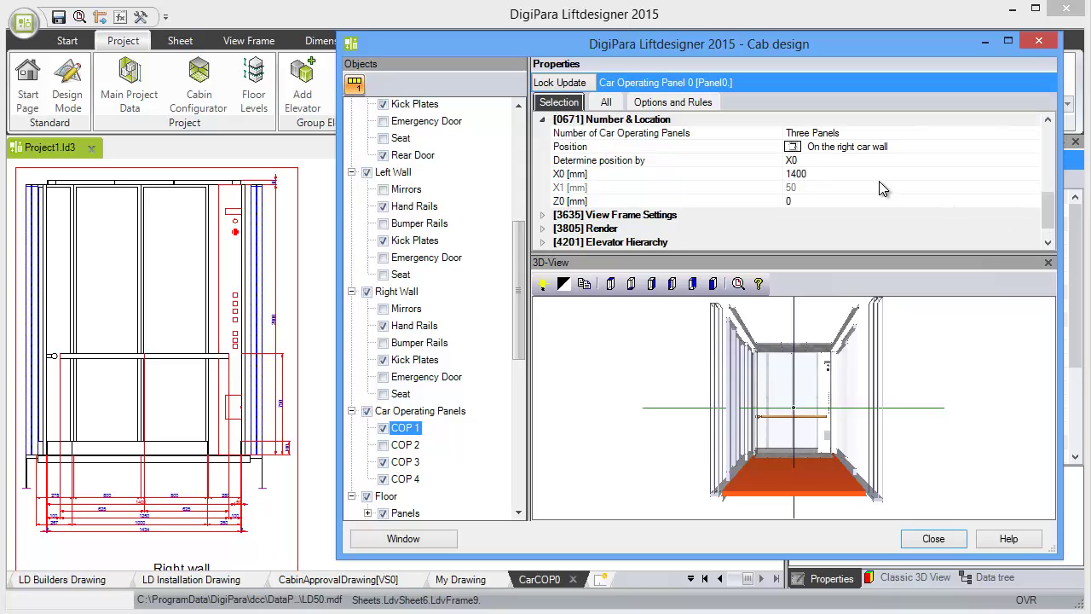
left_click(824, 173)
type("7")
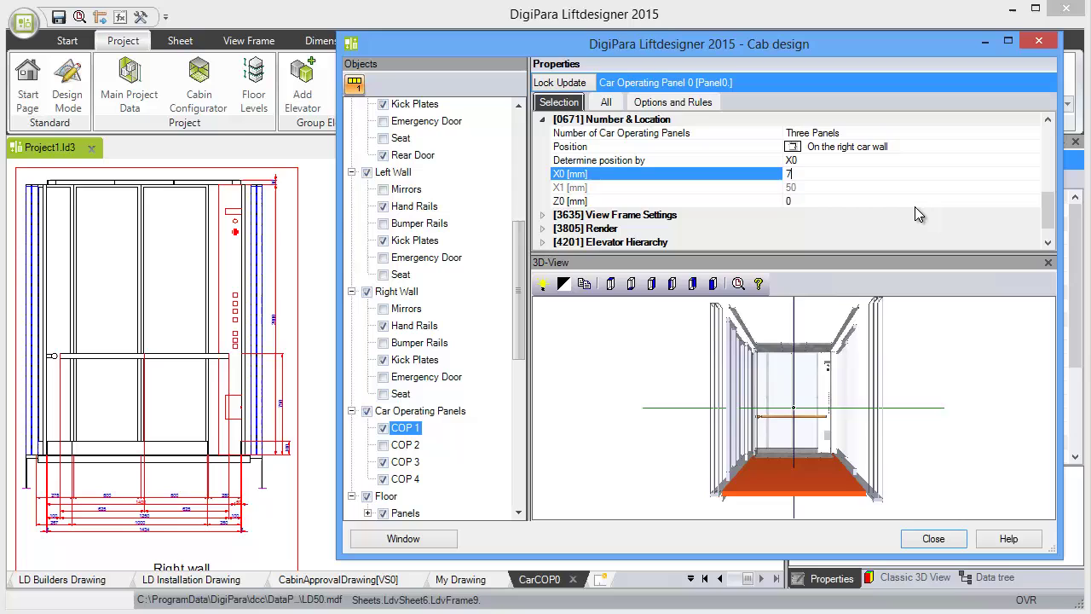
type("00")
key("Return")
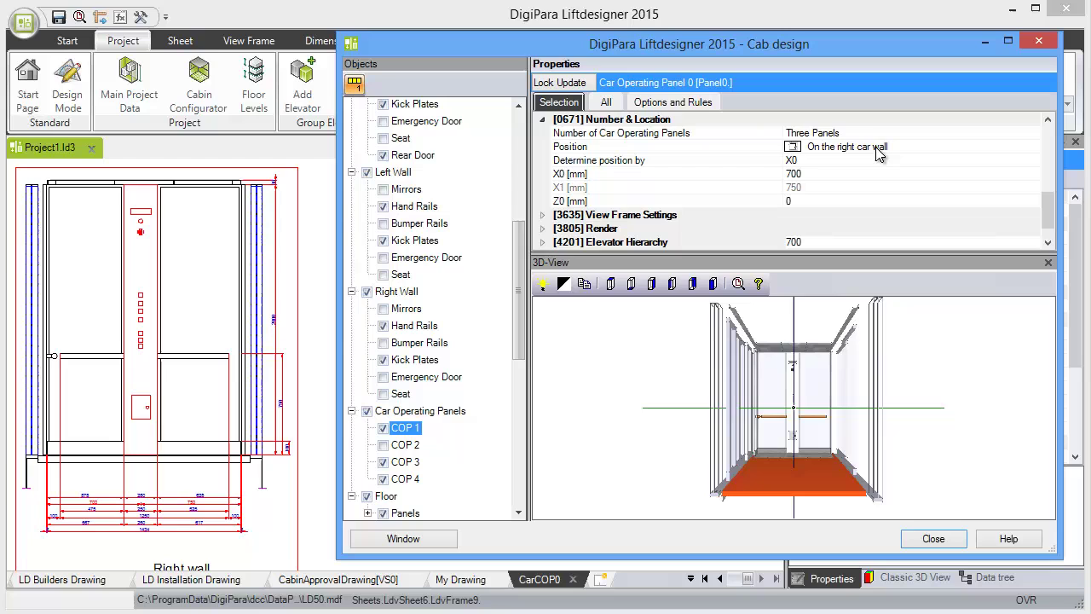
Step: Give the right wall a 350 mm default panel width
left_click(397, 292)
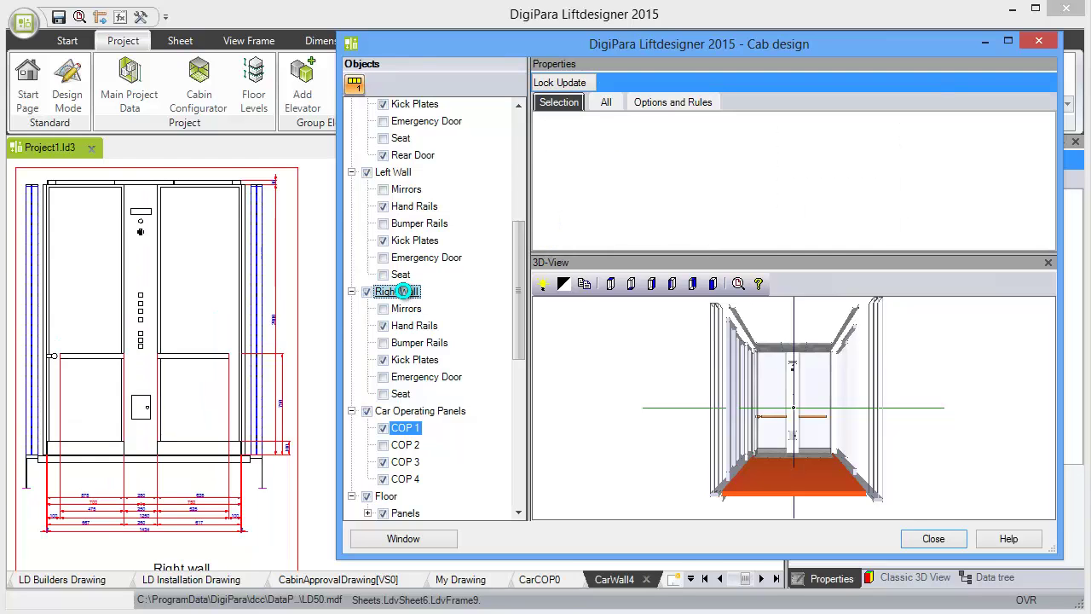
left_click_drag(997, 253, 999, 368)
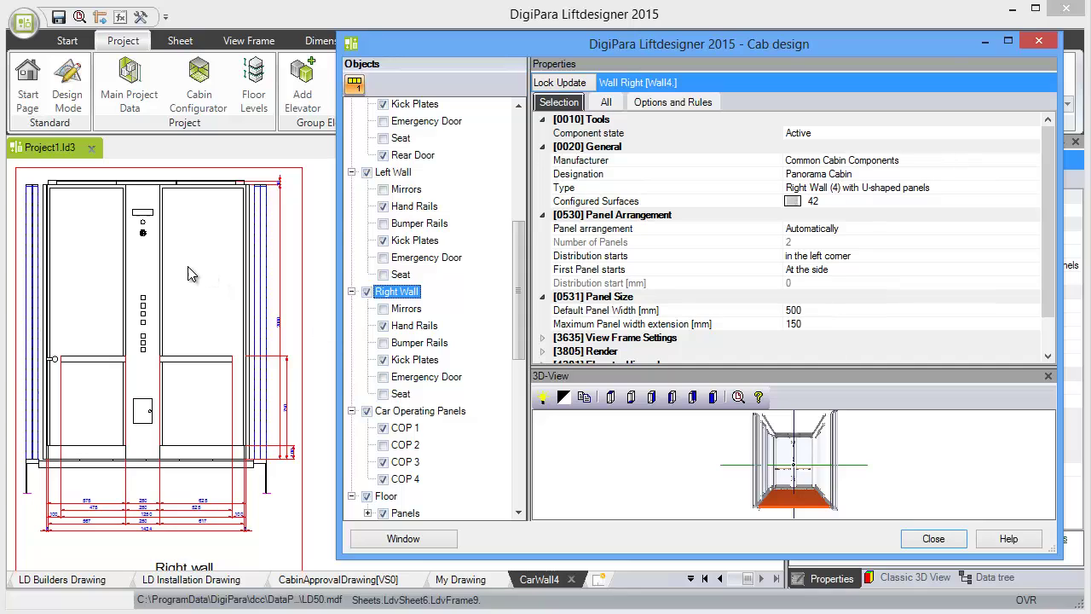
left_click(806, 312)
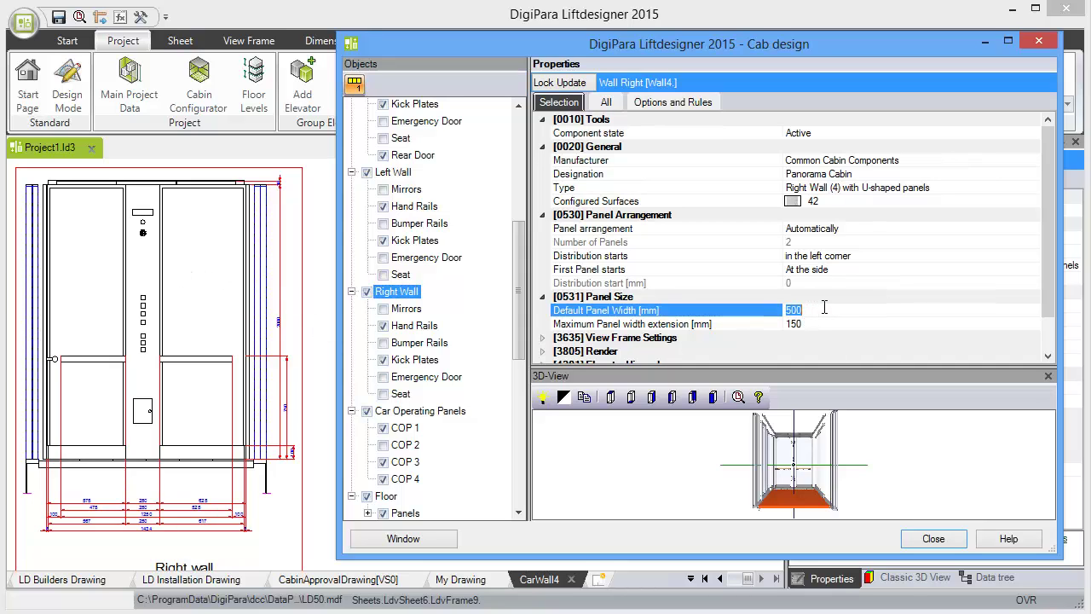
type("350")
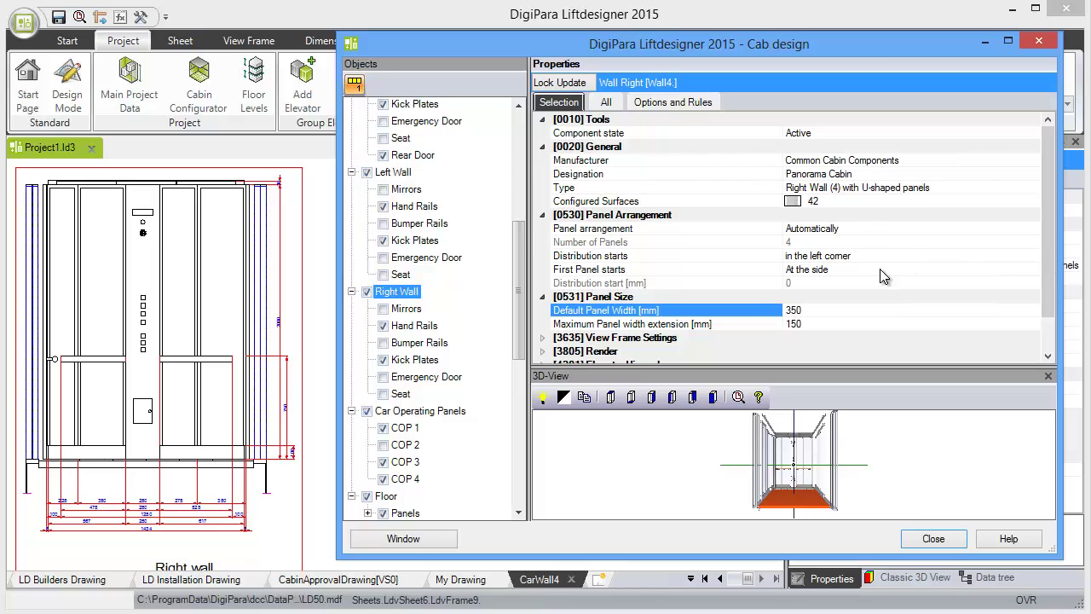
Step: Start the right wall's panel distribution at the COP (750 mm), then select the left wall
left_click(914, 256)
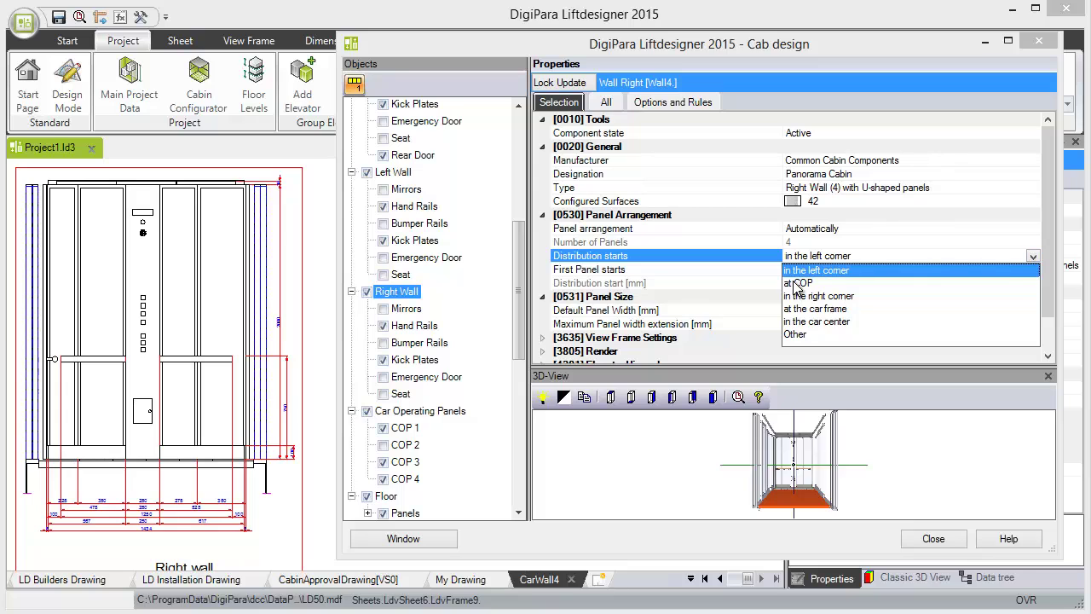
left_click(798, 283)
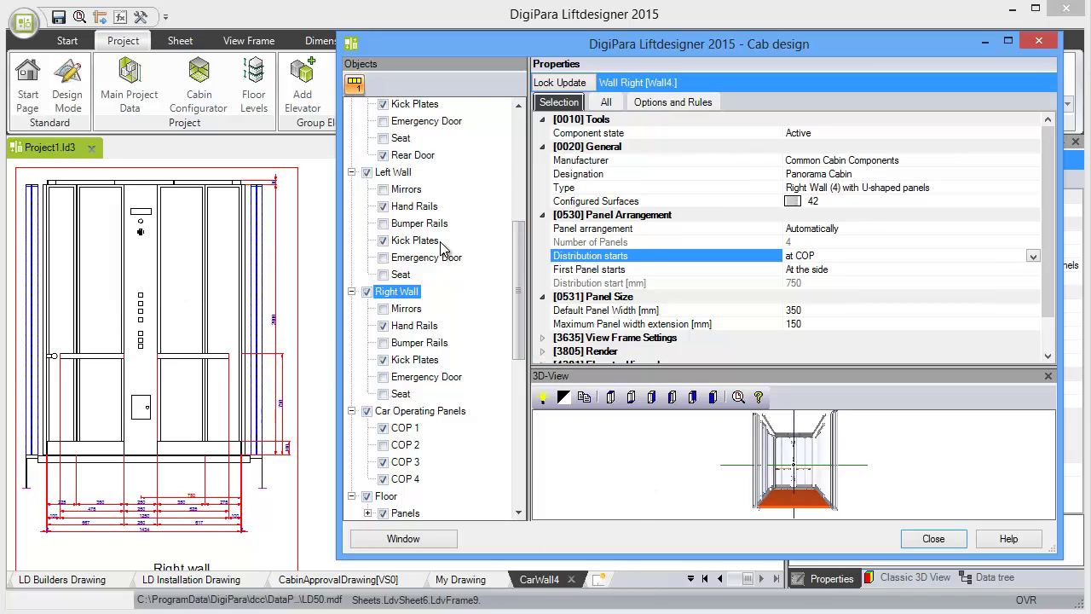
left_click(393, 172)
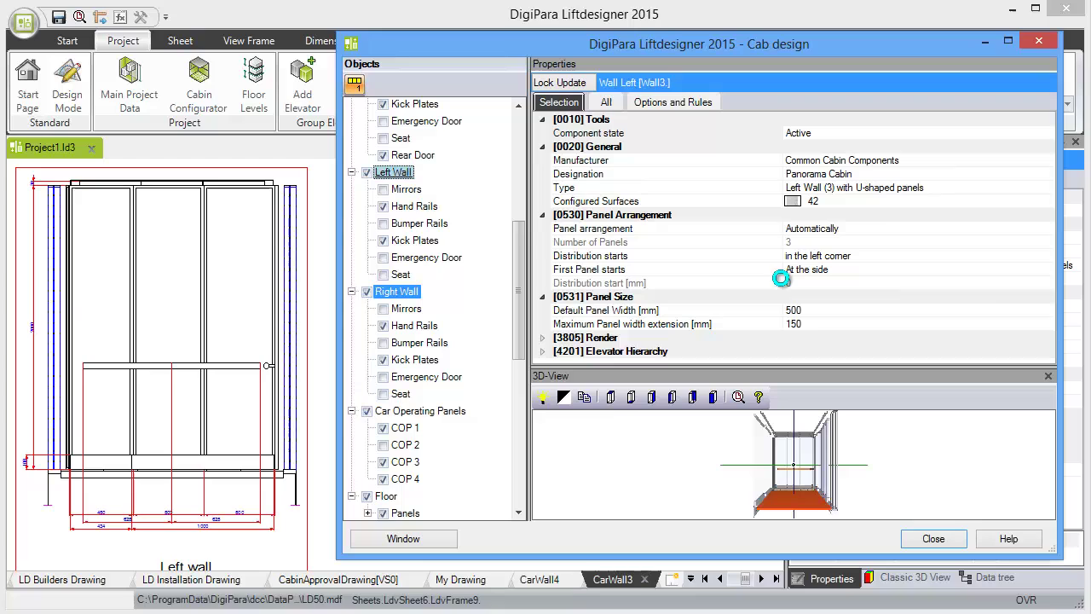
Step: Set the left wall's default panel width to 350 mm and close the Cab design window
left_click(790, 309)
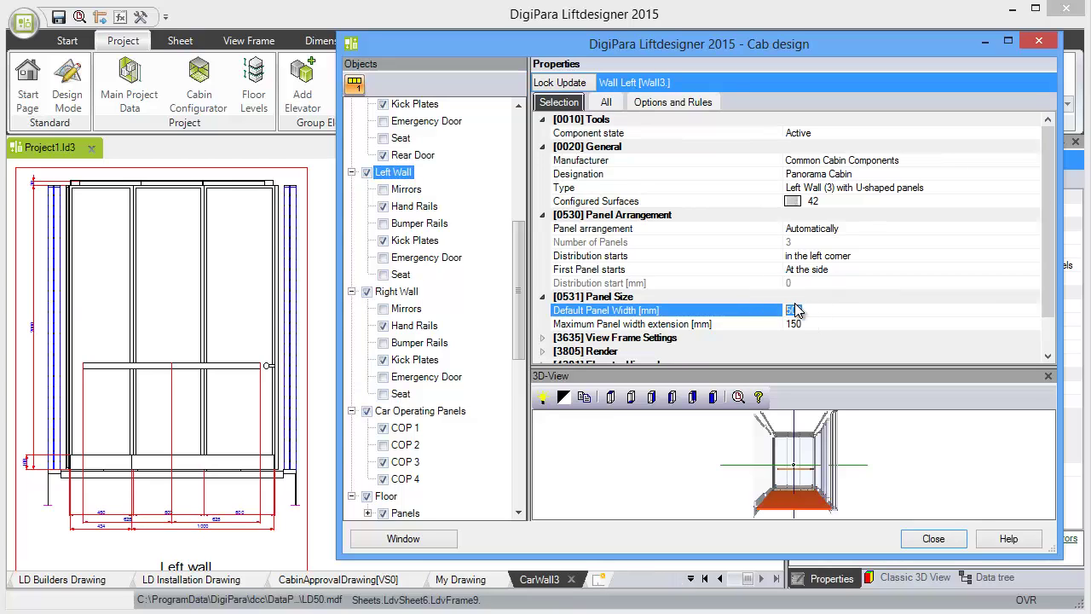
type("350")
key("Return")
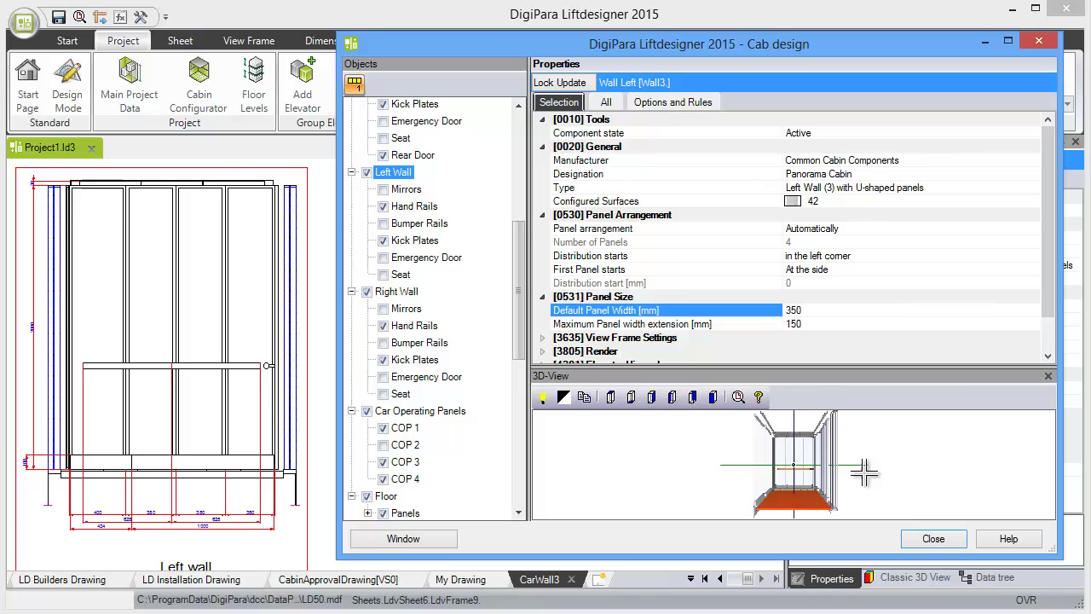
left_click(932, 538)
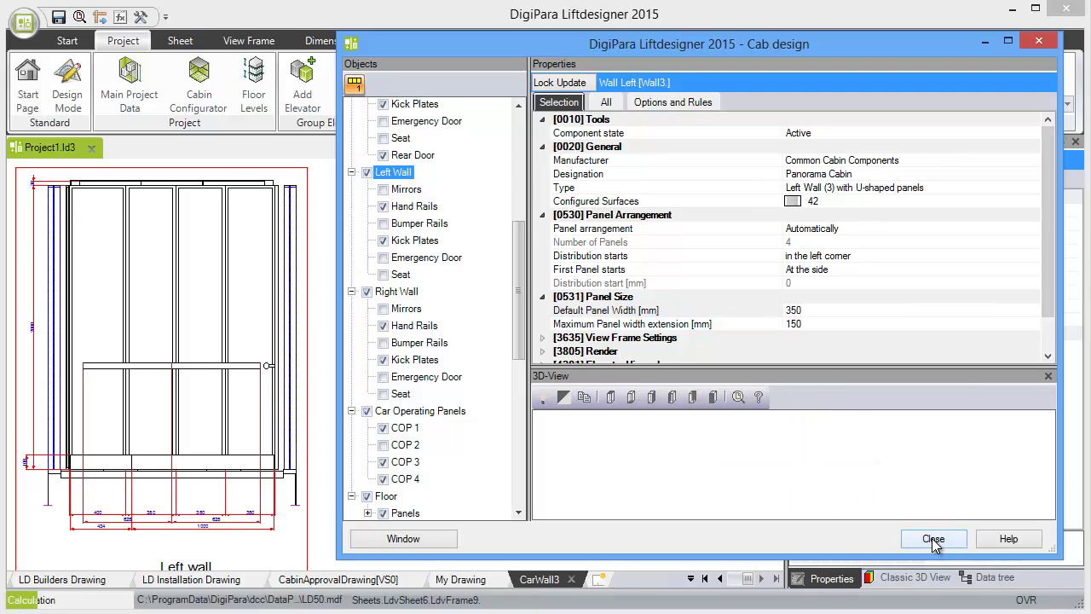